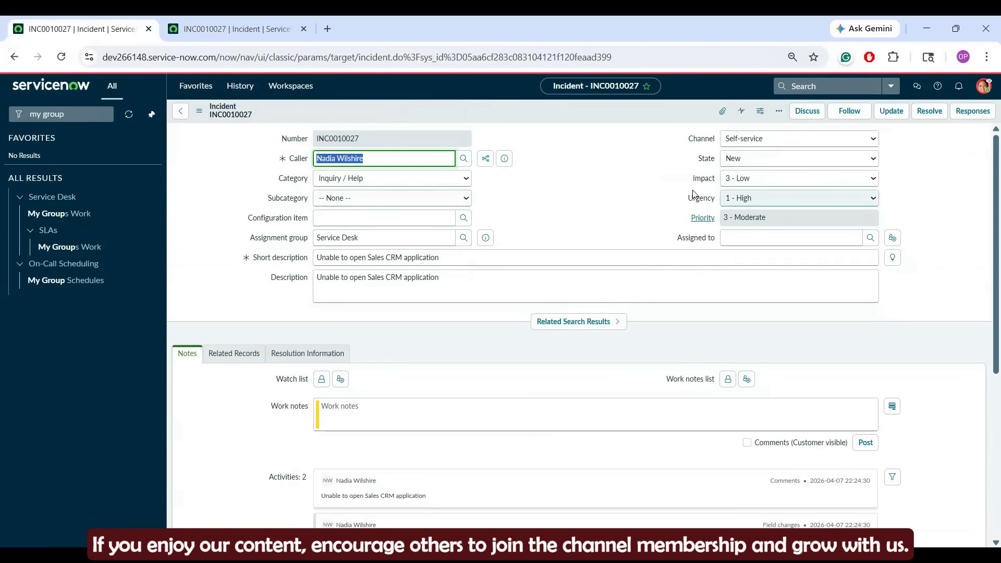
# Assign the incident to the impersonated Service Desk agent and save the record.
pyautogui.click(793, 240)
pyautogui.write('Be')
pyautogui.rightClick(548, 110)
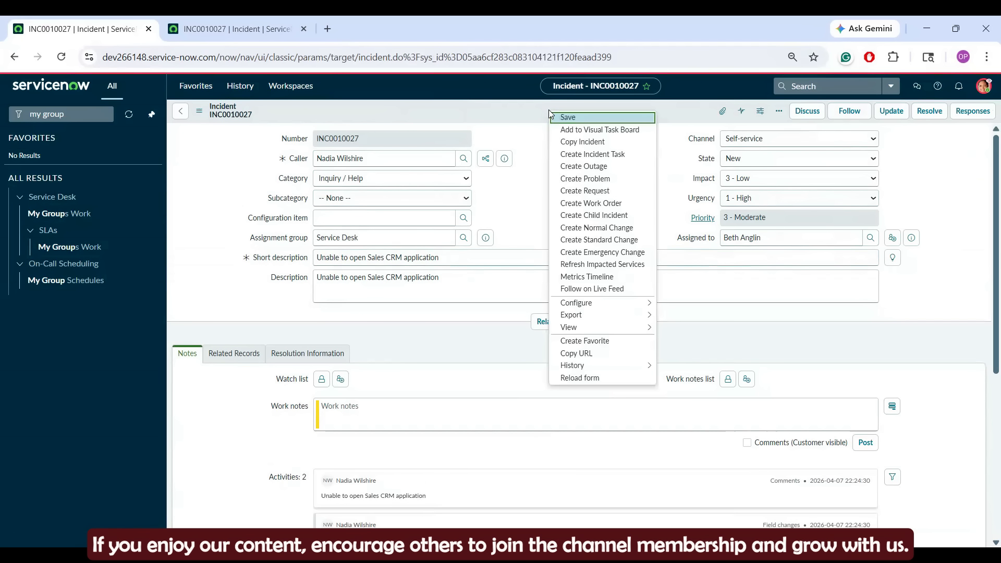
pyautogui.click(567, 117)
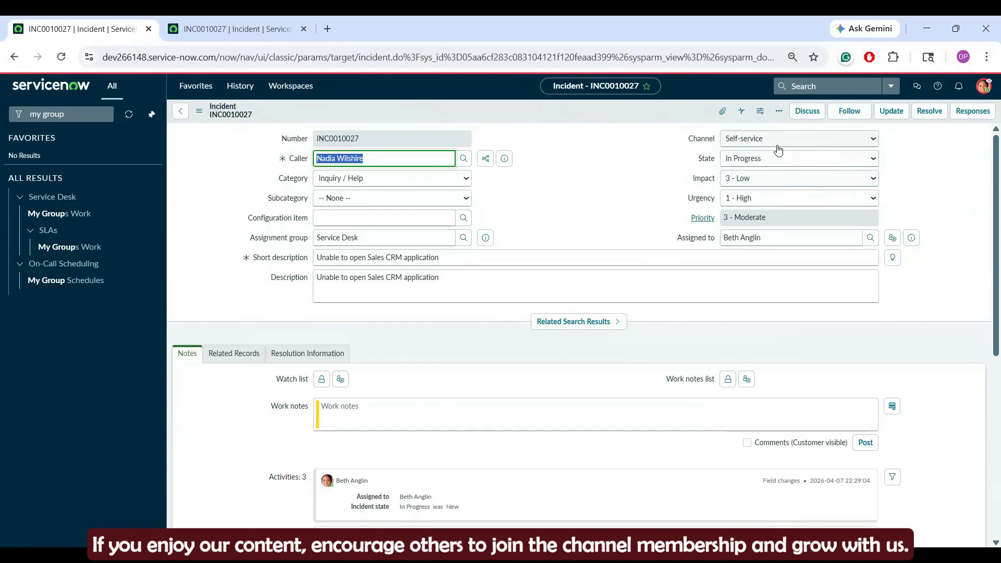
pyautogui.click(600, 182)
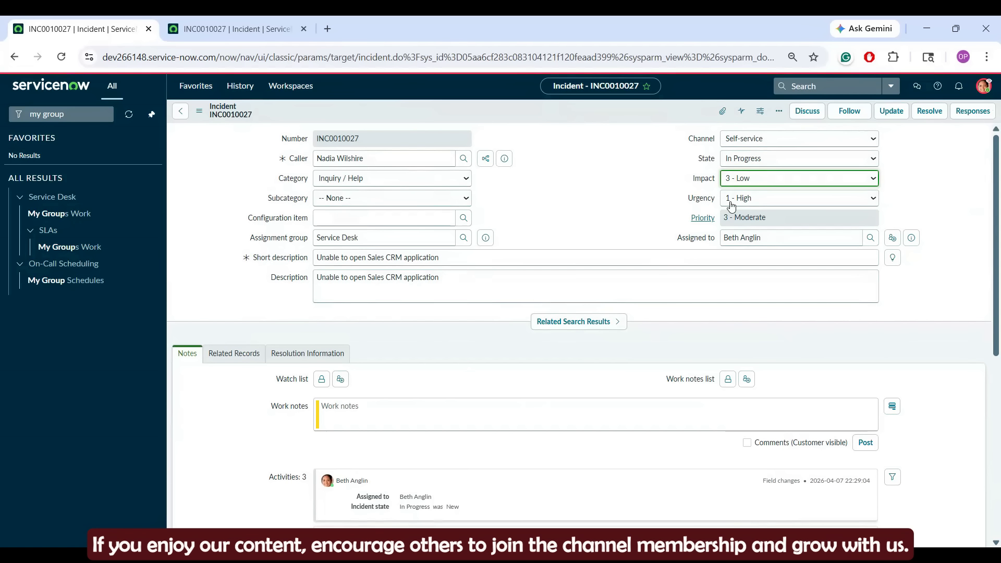
pyautogui.tripleClick(420, 279)
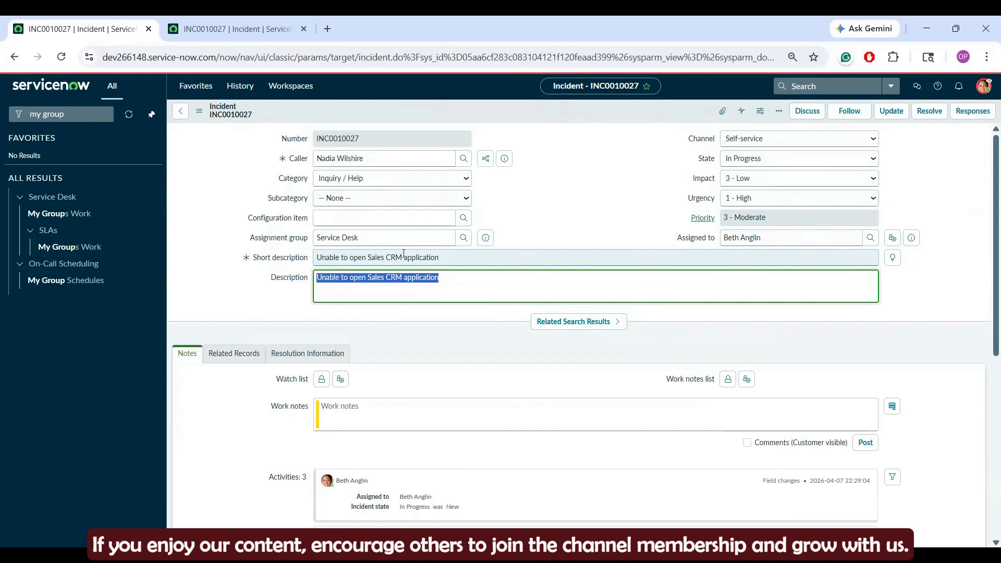
pyautogui.click(401, 411)
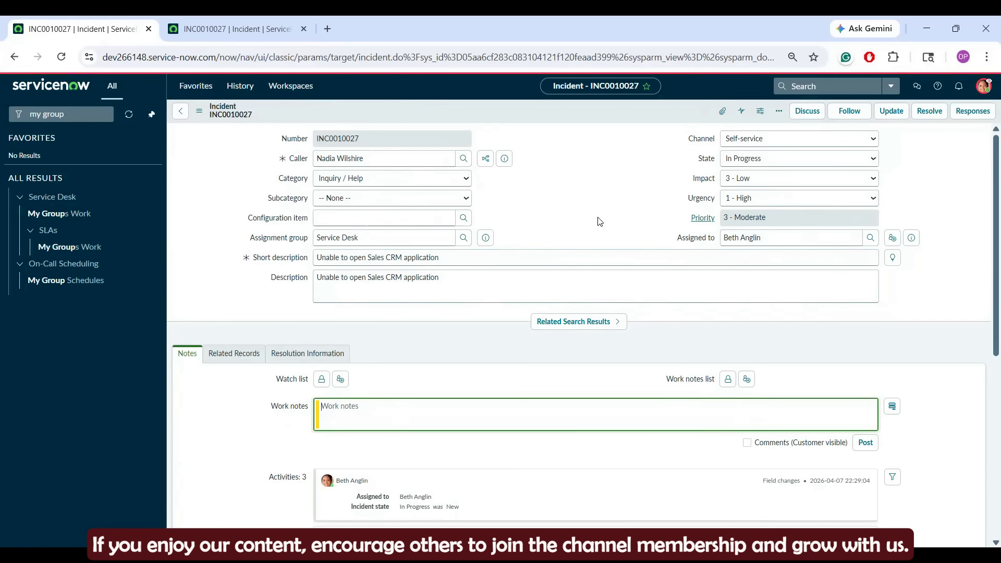
# Set the incident's impact to 1 - High.
pyautogui.click(760, 182)
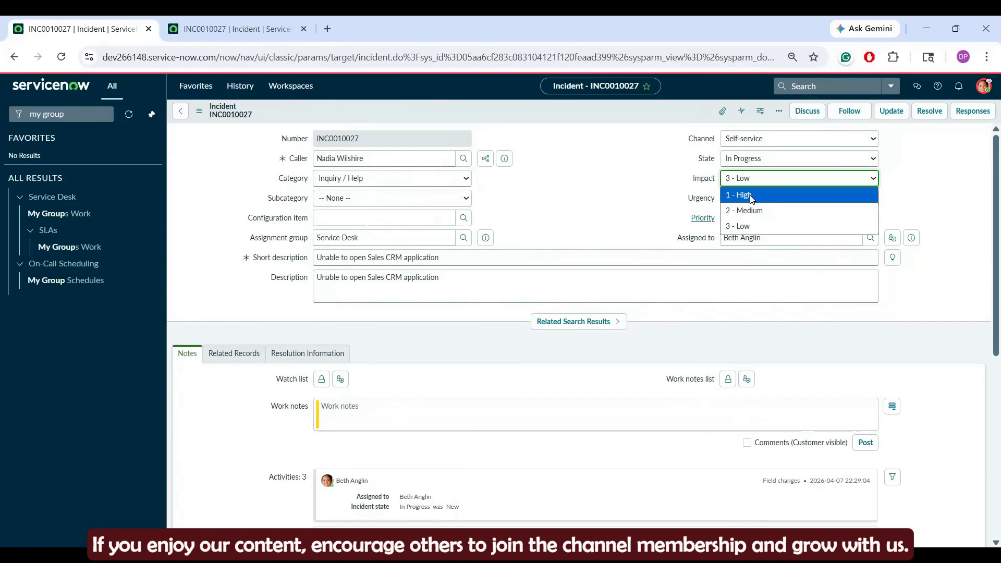
pyautogui.click(751, 195)
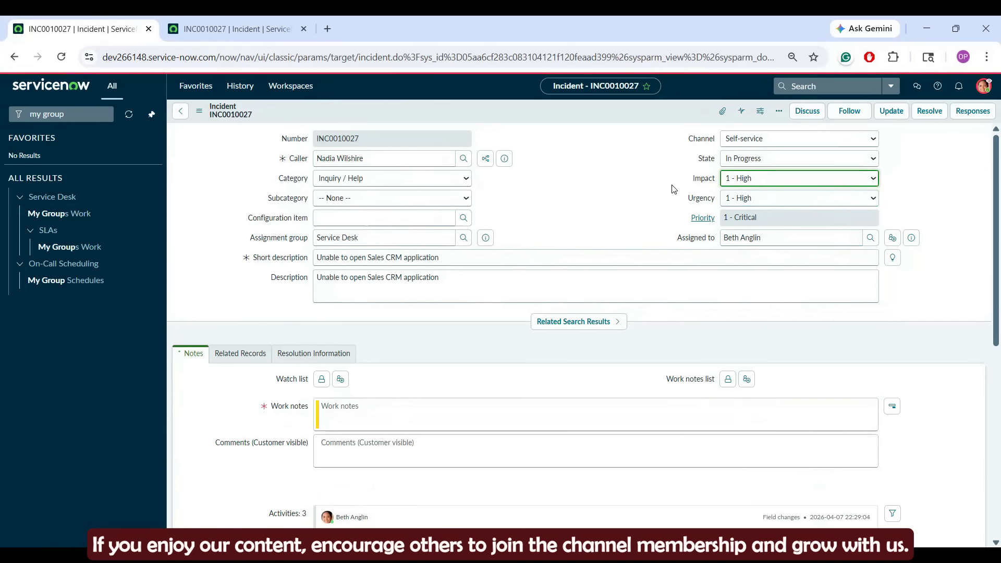
pyautogui.click(749, 224)
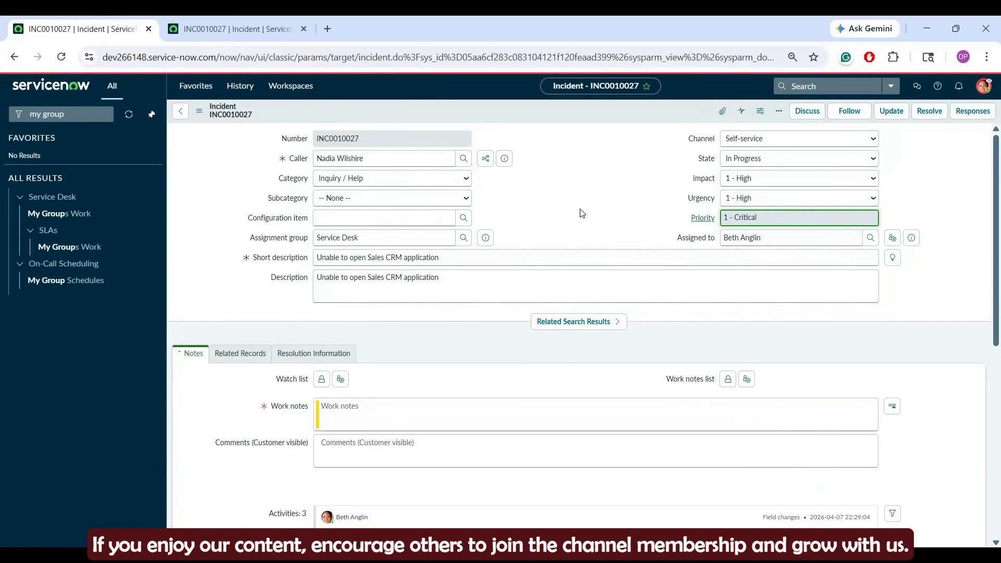
# Set the incident's configuration item to CRM 001 Ind App.
pyautogui.click(369, 220)
pyautogui.click(545, 219)
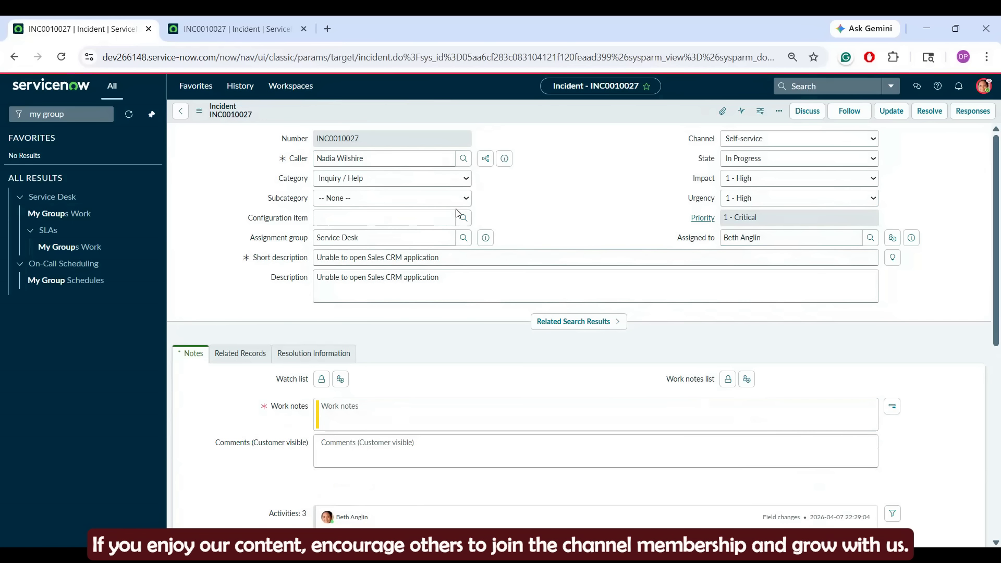
pyautogui.click(412, 218)
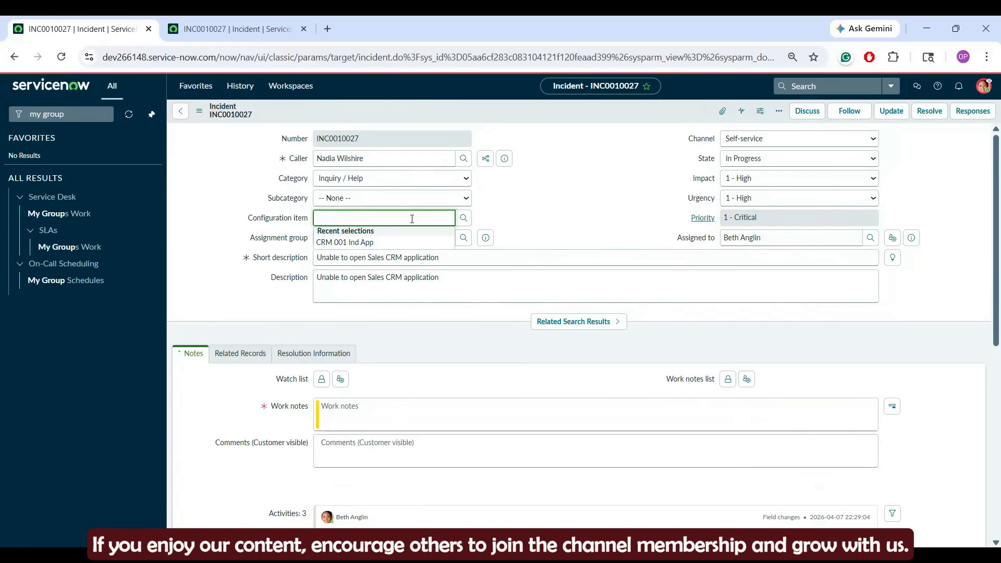
pyautogui.click(373, 242)
pyautogui.click(542, 203)
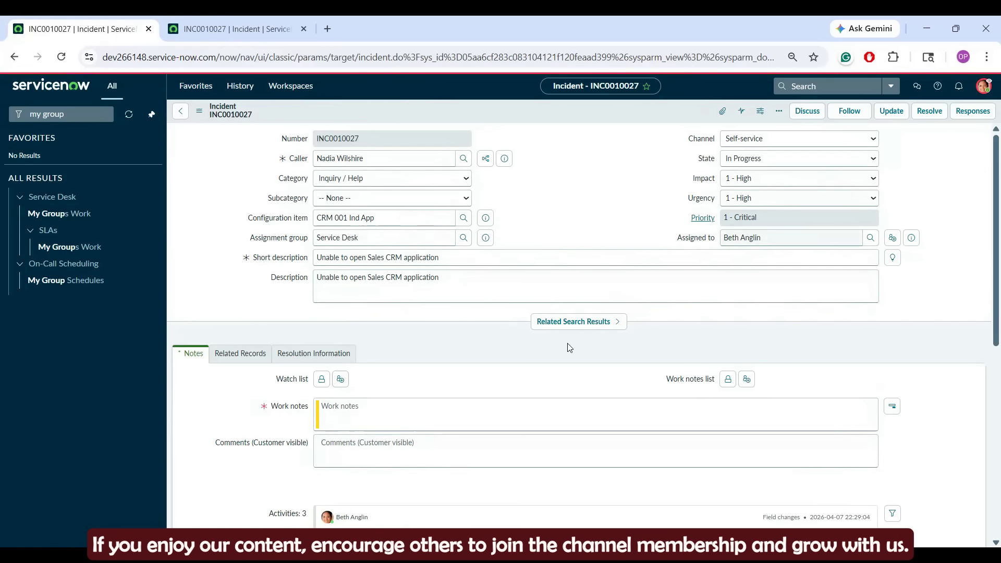
# Add the work note "Analyzed the impact , contacted user, raising priority to P1, added configuration item. Further investigation is on." and save the incident.
pyautogui.click(456, 414)
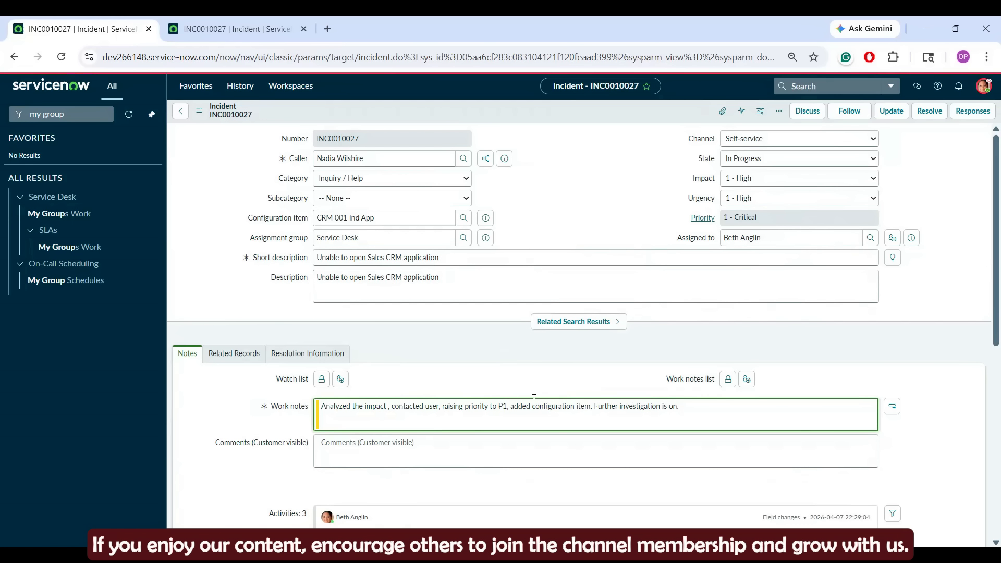
pyautogui.click(490, 398)
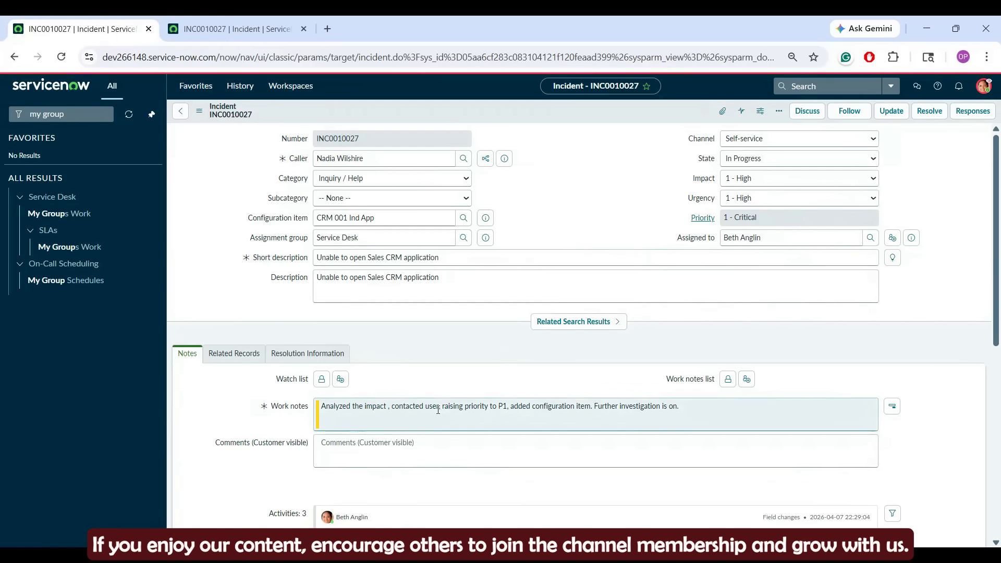
pyautogui.doubleClick(501, 411)
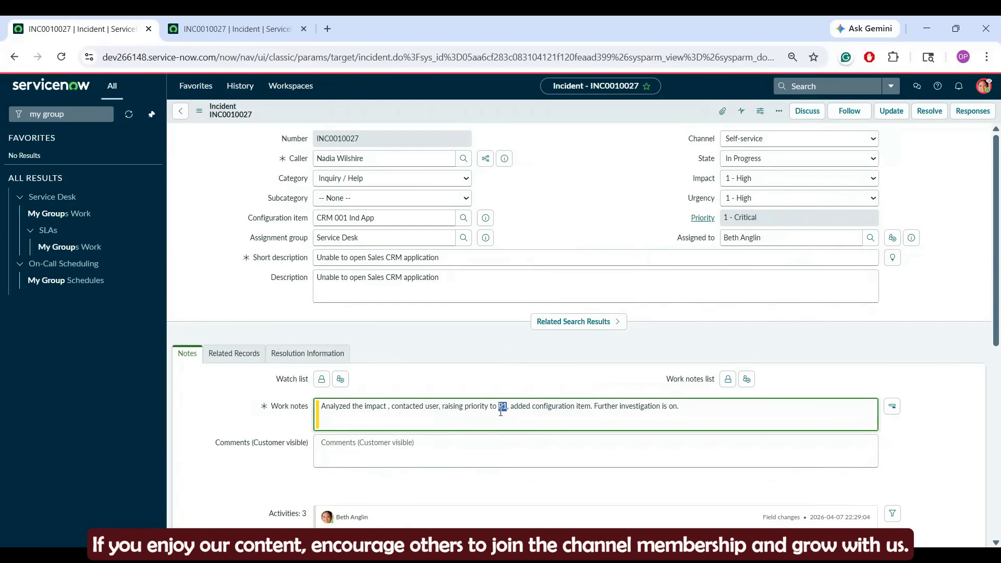
pyautogui.click(499, 412)
pyautogui.moveTo(581, 411); pyautogui.dragTo(536, 412)
pyautogui.tripleClick(614, 411)
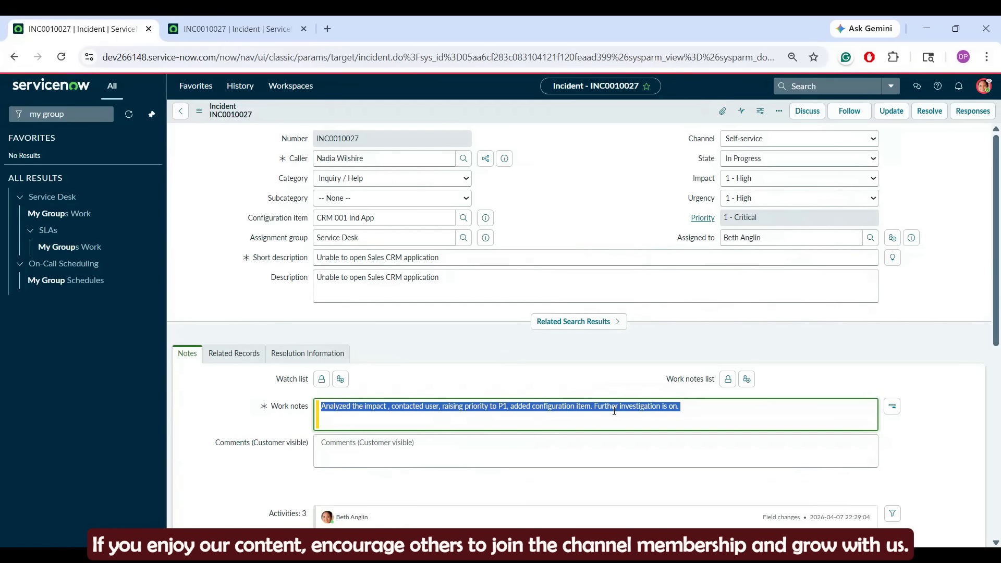
pyautogui.click(660, 338)
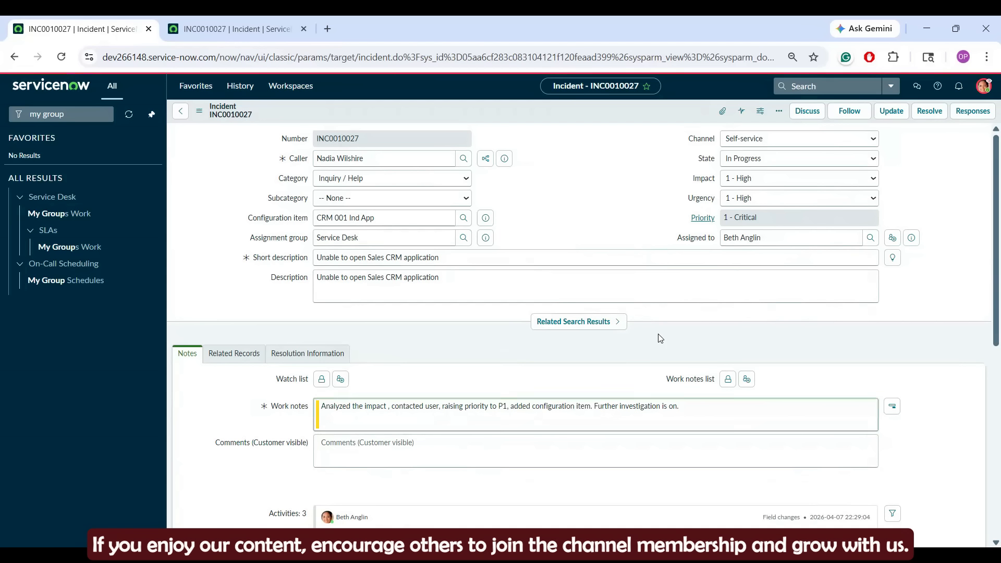
pyautogui.rightClick(587, 111)
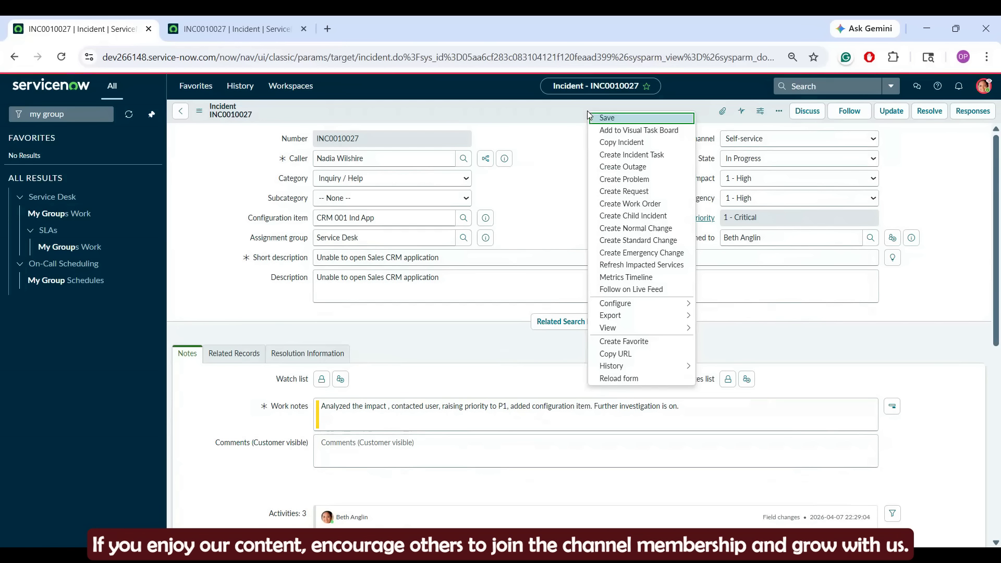
pyautogui.click(606, 117)
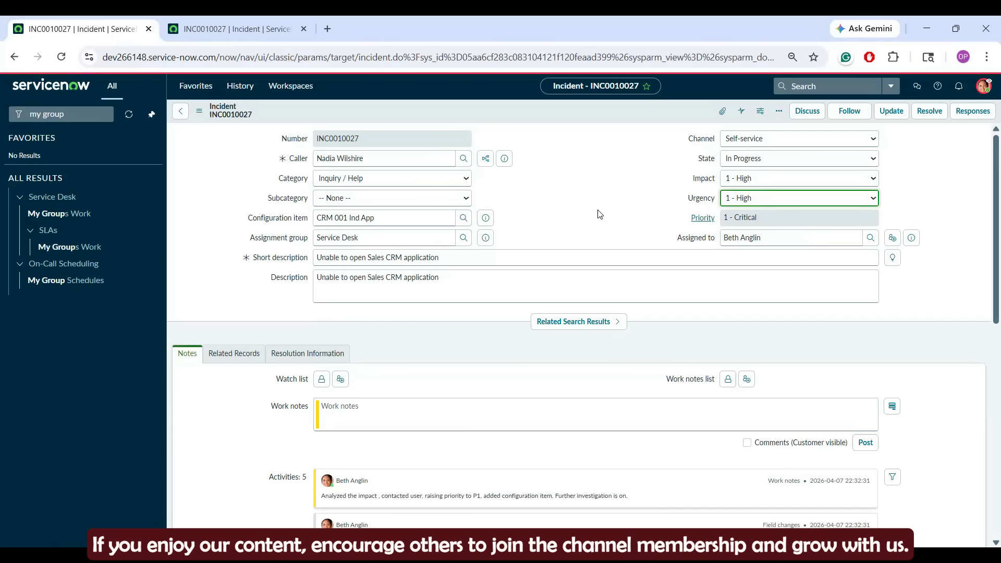
# Change the incident's assignment group to Network Support.
pyautogui.tripleClick(406, 229)
pyautogui.write('net')
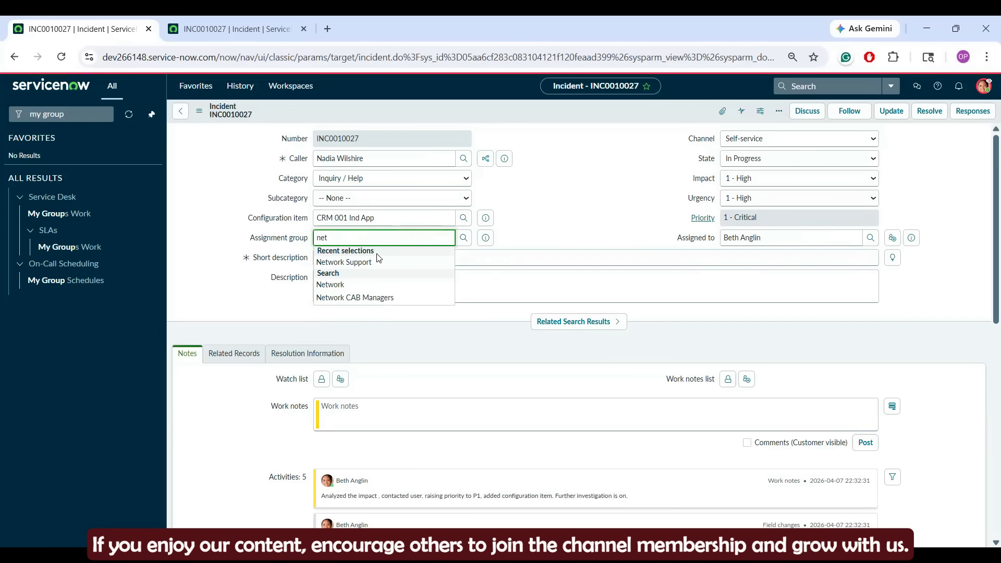
pyautogui.click(344, 261)
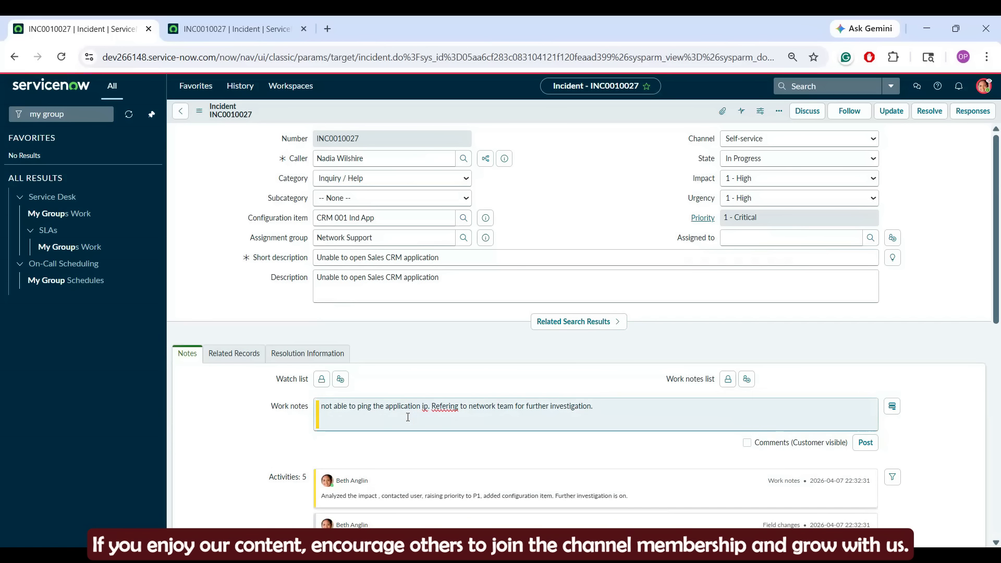
# Add the work note "not able to ping the application ip. Refering to network team for further investigation." and update the incident.
pyautogui.click(600, 412)
pyautogui.click(596, 197)
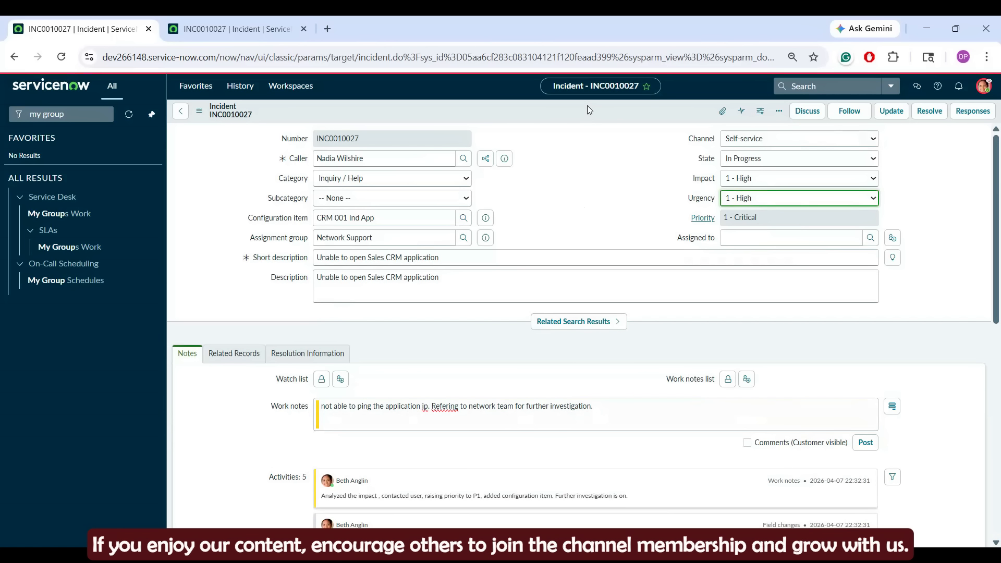
pyautogui.click(896, 115)
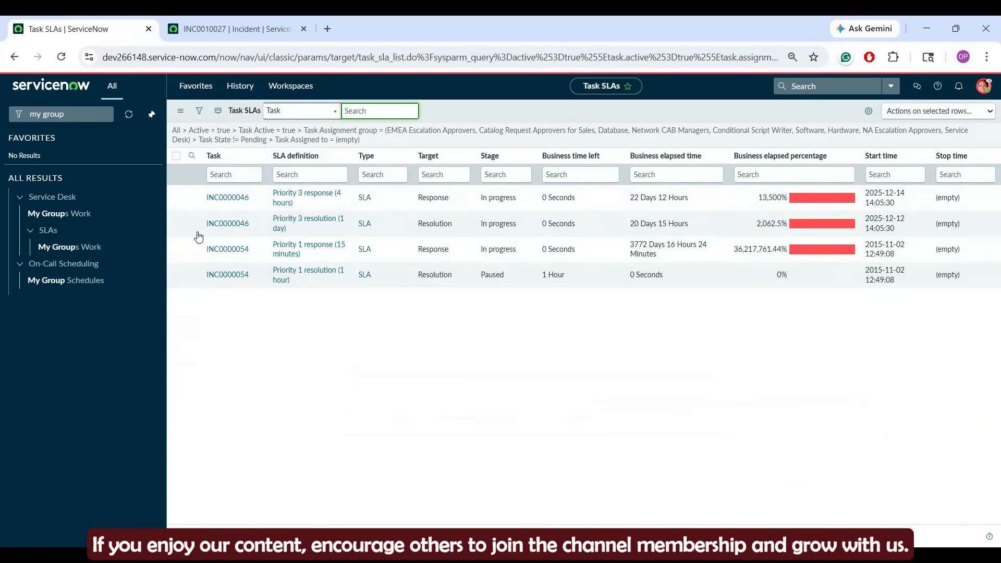
# Reload incident INC0010027 in the other browser tab and look up the assignees available for Network Support.
pyautogui.click(227, 19)
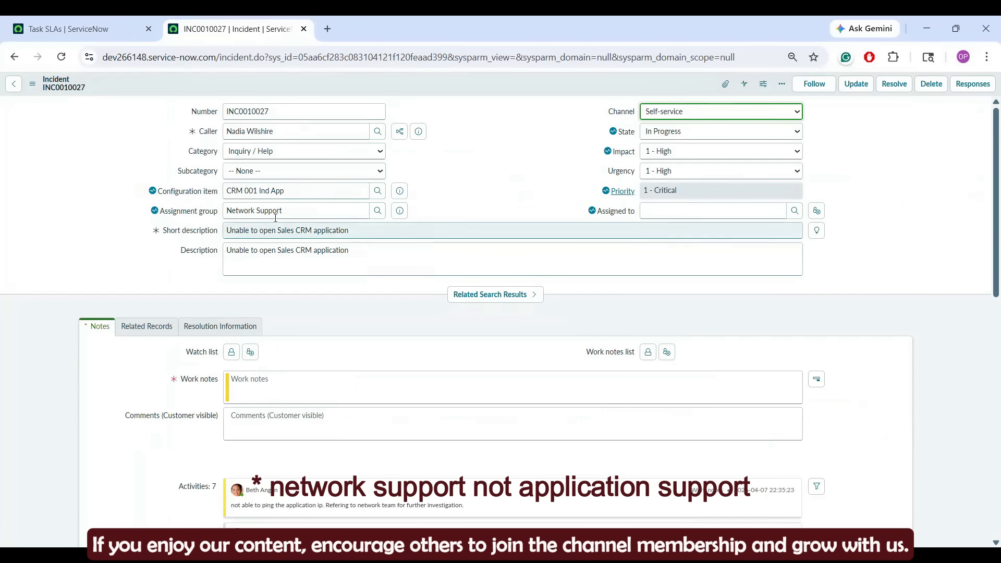
pyautogui.click(292, 58)
pyautogui.press('Return')
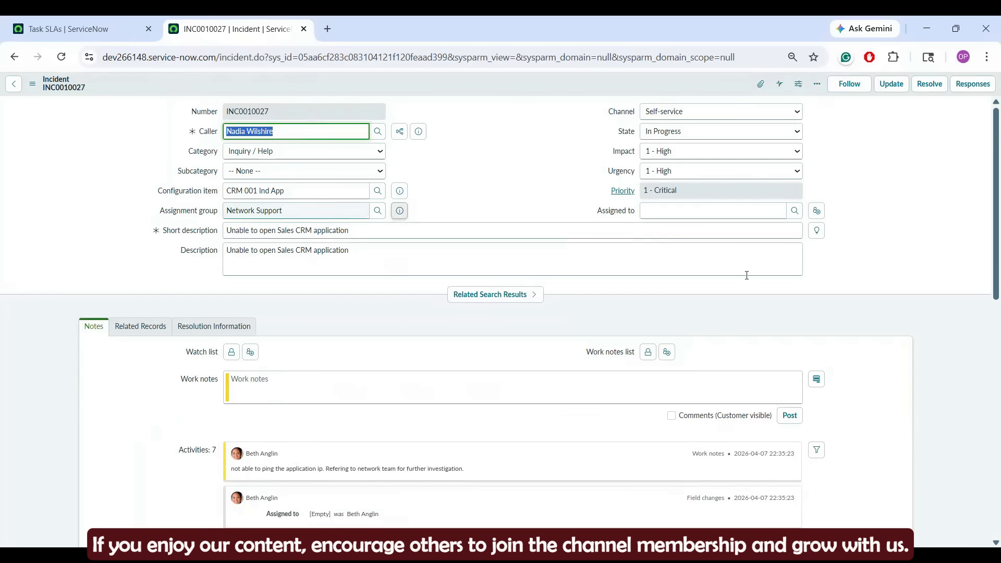
pyautogui.click(793, 214)
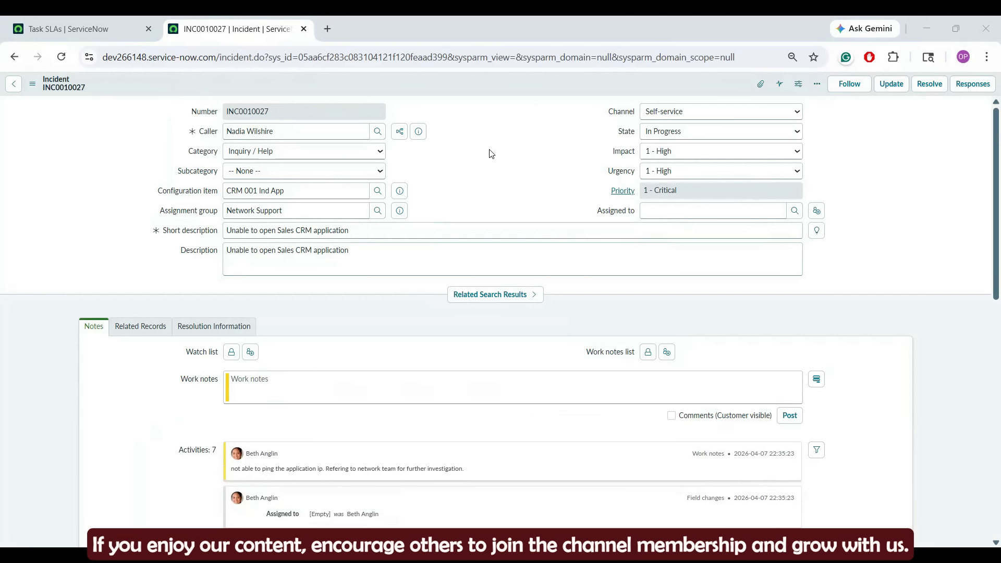
# Impersonate the second user among the recent impersonations from the Task SLAs page and close the old incident tab.
pyautogui.click(67, 29)
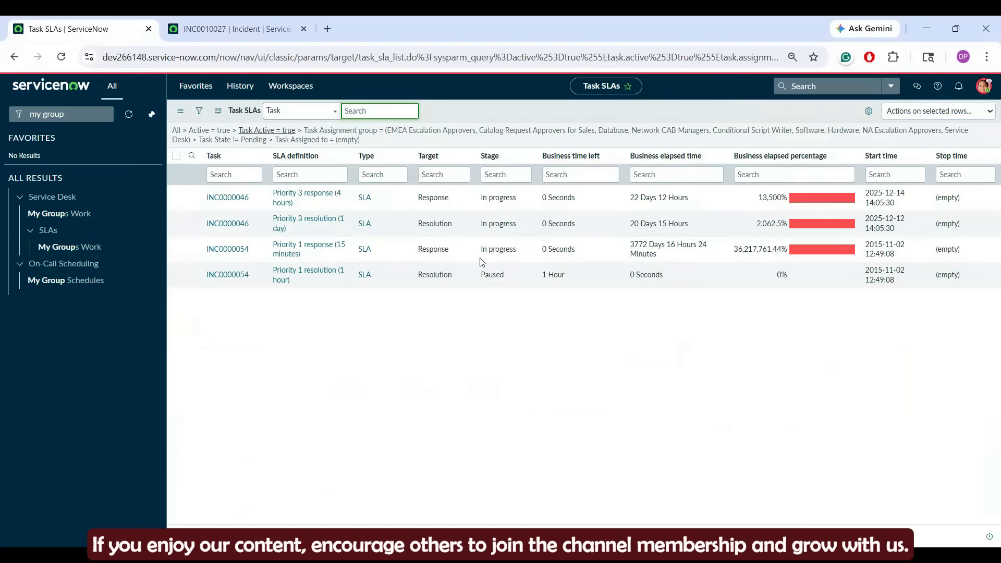
pyautogui.click(984, 85)
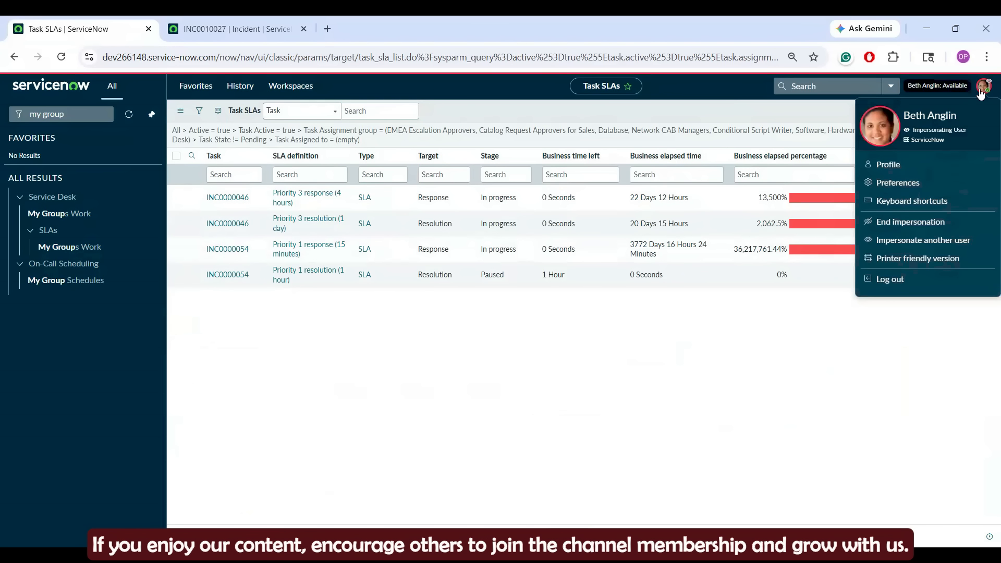
pyautogui.click(905, 245)
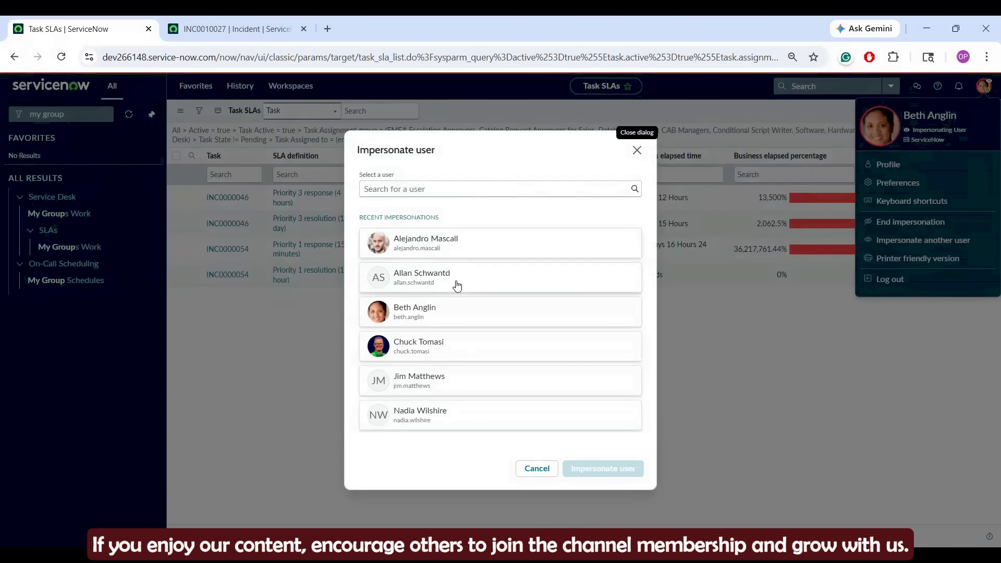
pyautogui.click(456, 285)
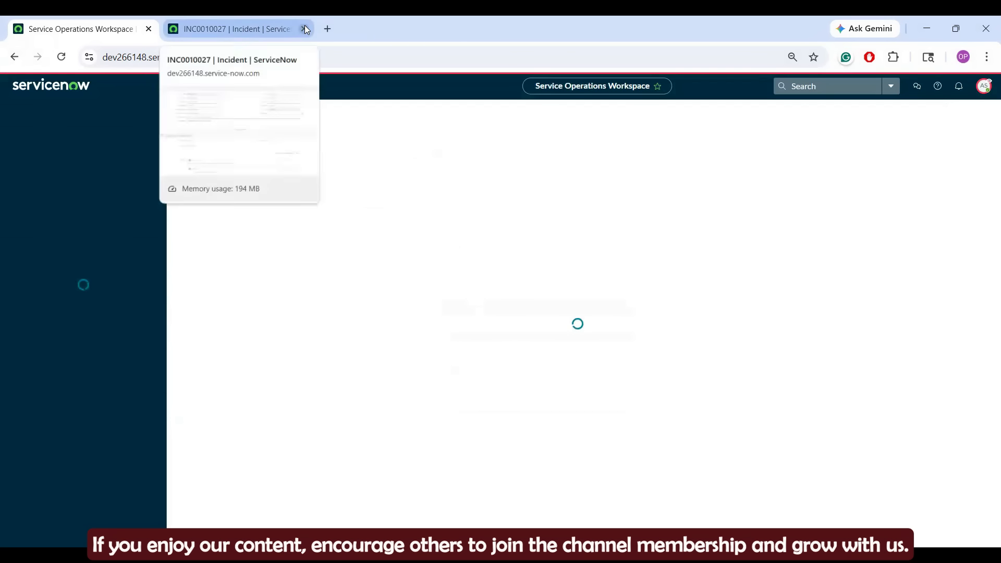
pyautogui.click(304, 28)
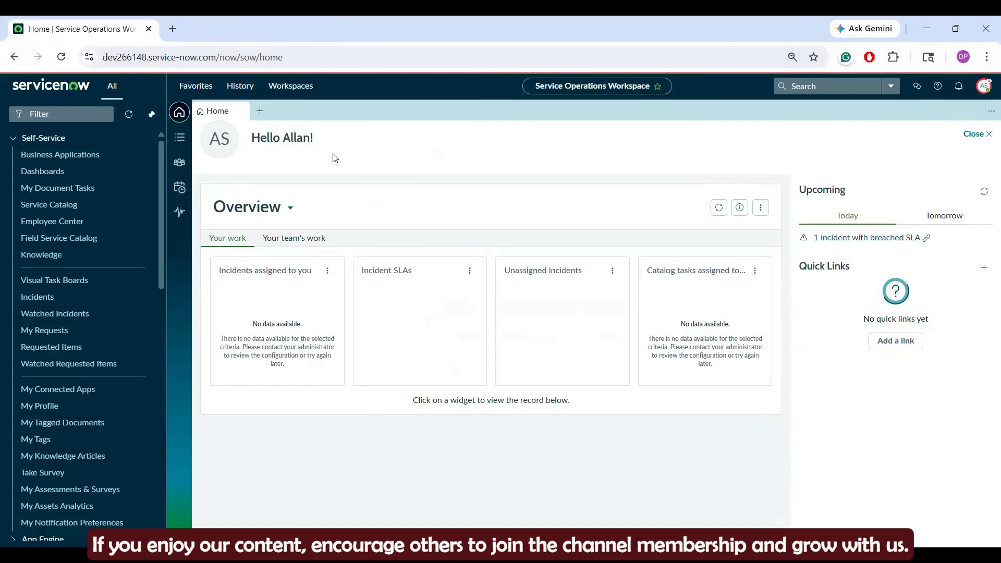
# Filter the navigator for "my group", view My Groups Work under SLAs, and open incident INC0010027 in a new tab.
pyautogui.click(64, 120)
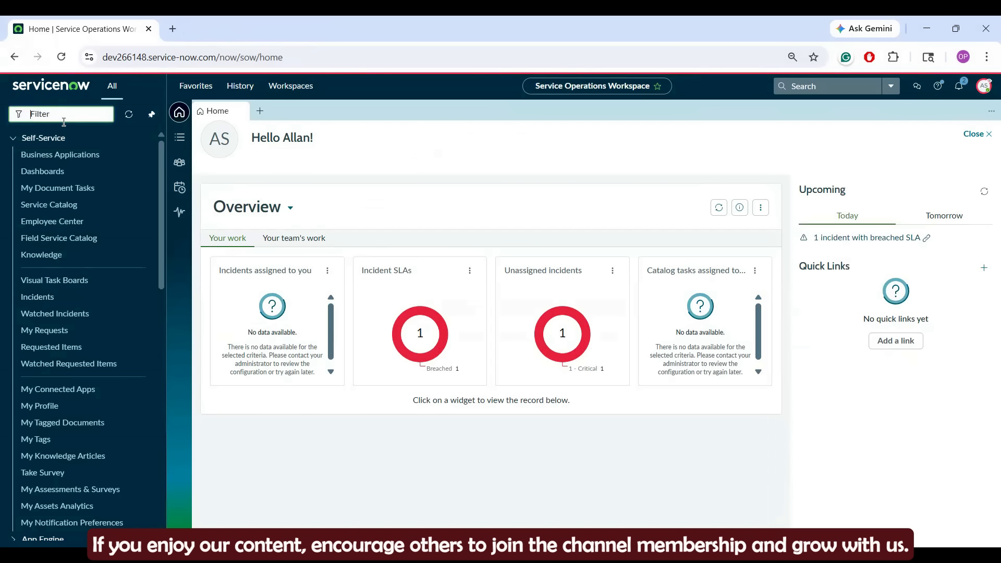
pyautogui.write('my group')
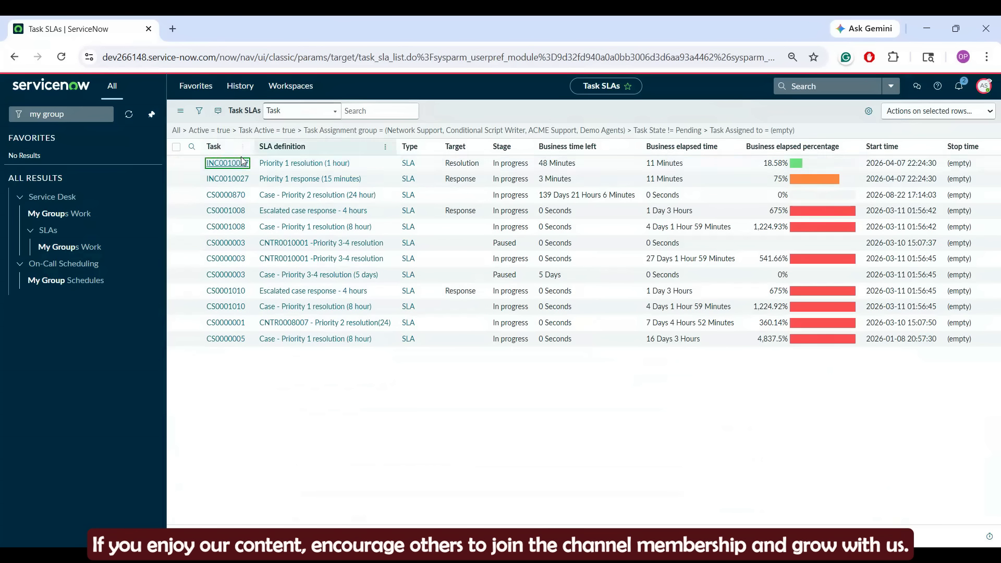
pyautogui.keyDown('ctrl'); pyautogui.click(233, 166); pyautogui.keyUp('ctrl')
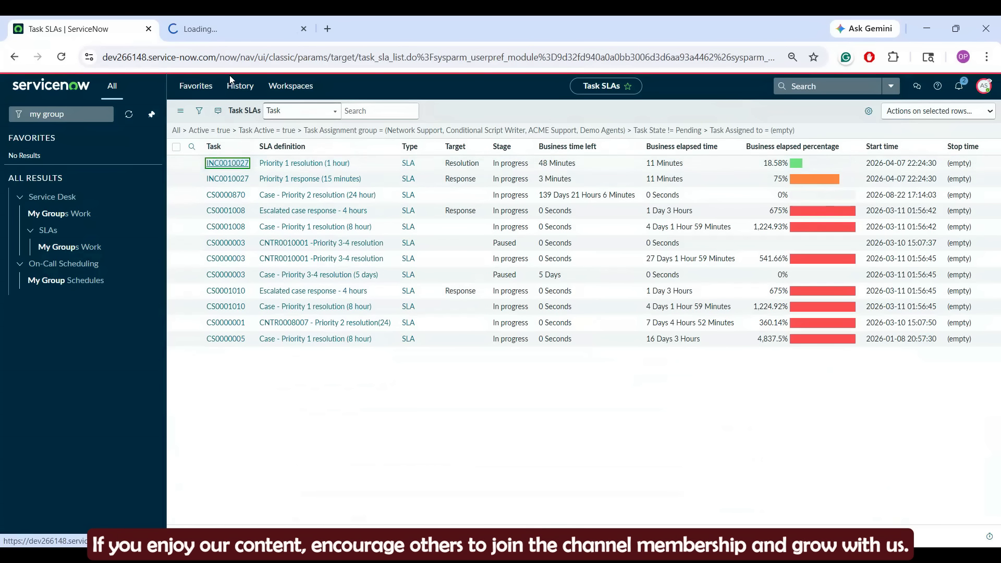
pyautogui.click(250, 20)
# Assign the incident to the impersonated Network Support agent and save the record.
pyautogui.click(674, 210)
pyautogui.click(674, 239)
pyautogui.rightClick(533, 87)
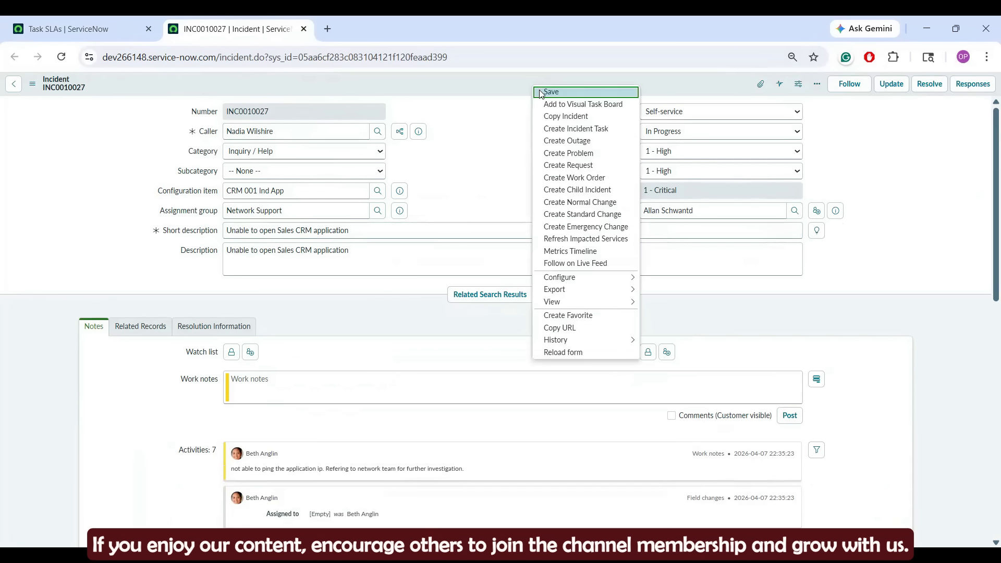
pyautogui.click(542, 93)
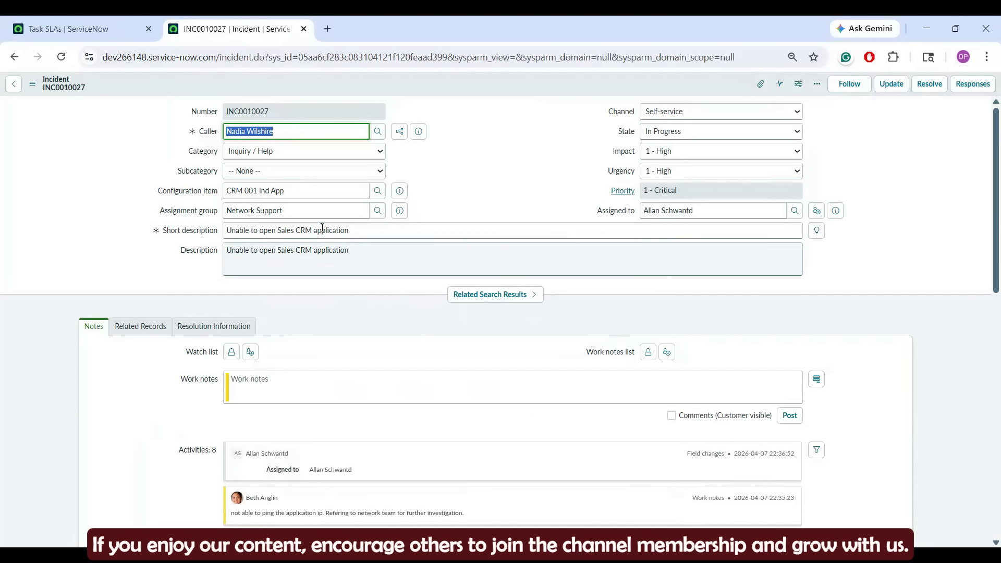
pyautogui.click(343, 210)
pyautogui.hotkey('ctrl', 'shift', 'Left')
pyautogui.hotkey('ctrl', 'shift', 'Left')
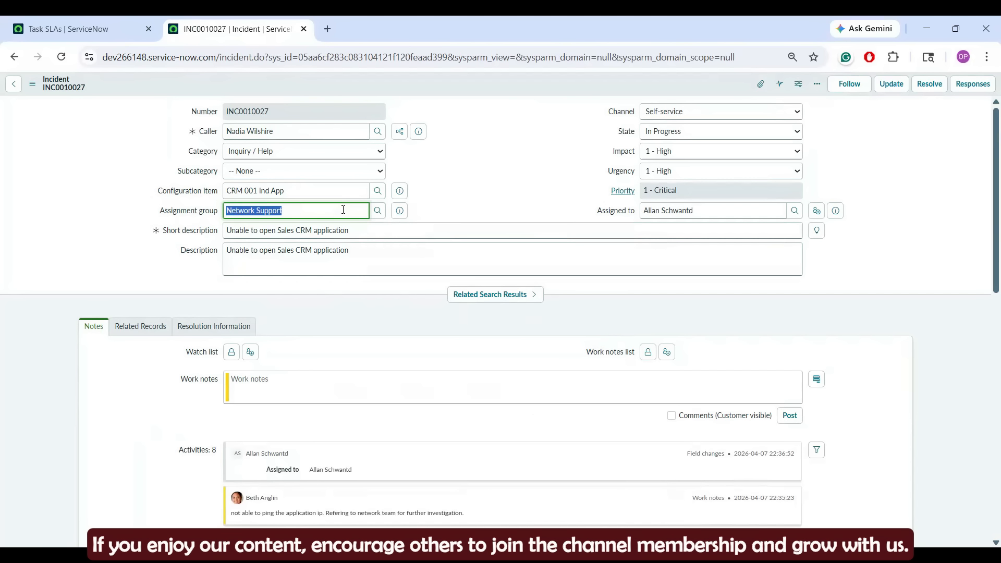
pyautogui.click(468, 192)
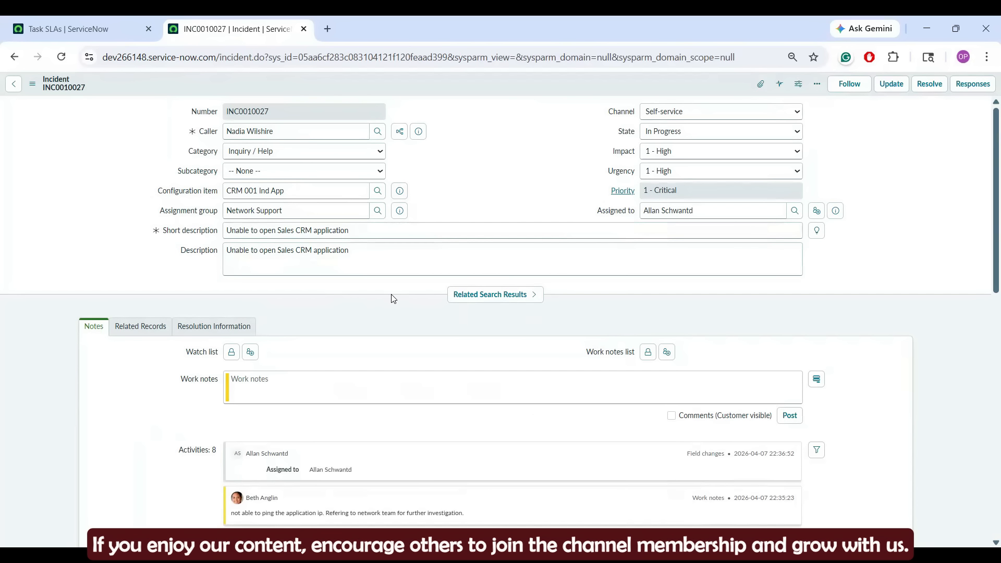